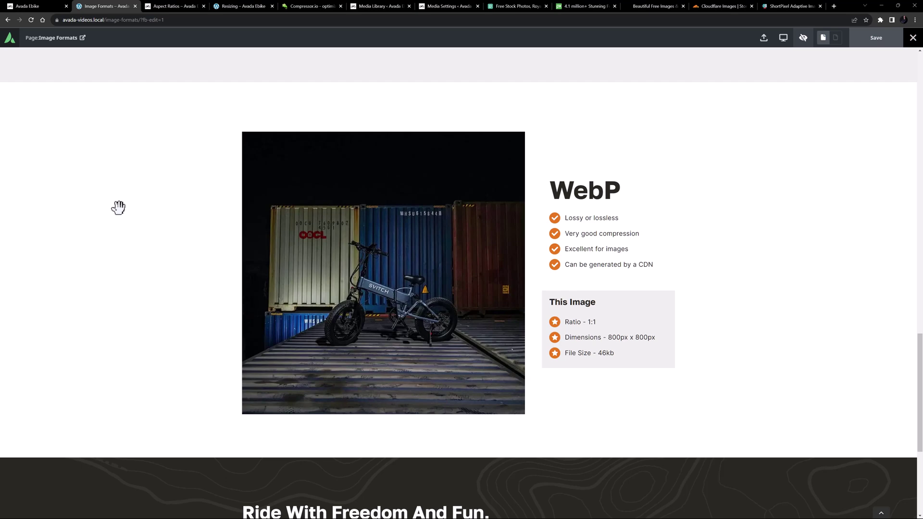
- Switch to the Avada Live Aspect Ratios page showing the 3:2, 4:3, 1:1 and 16:9 diagrams
left_click(171, 7)
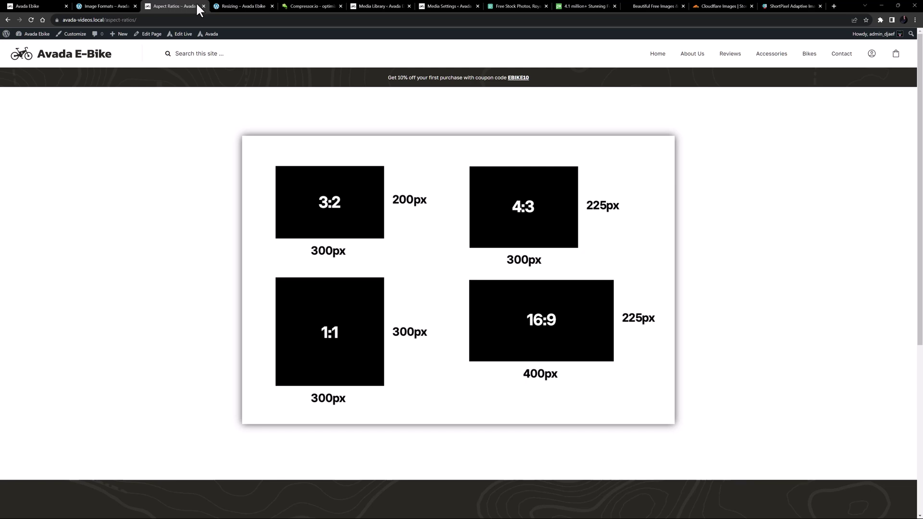
- Switch to the Resizing page in the builder and scroll to the Urban and Adventure E-Bike sections
left_click(246, 6)
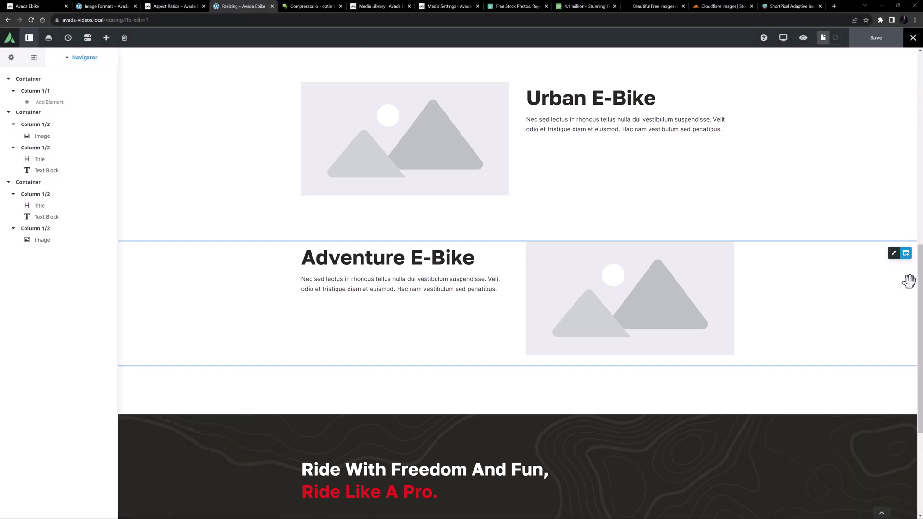
scroll(908, 278, "up", 10)
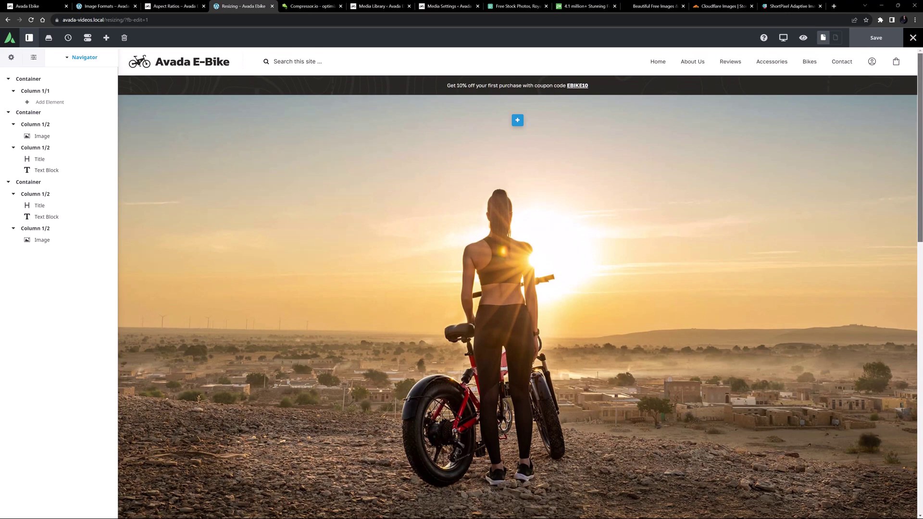
scroll(603, 218, "down", 10)
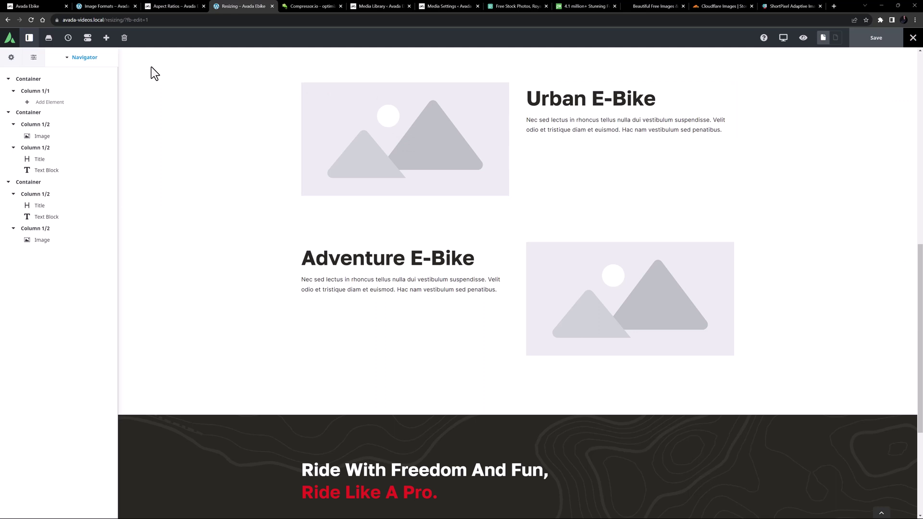
- Check the global layout width, then insert ebike-in-alley into the Urban E-Bike image at Avada Grid 600
left_click(11, 57)
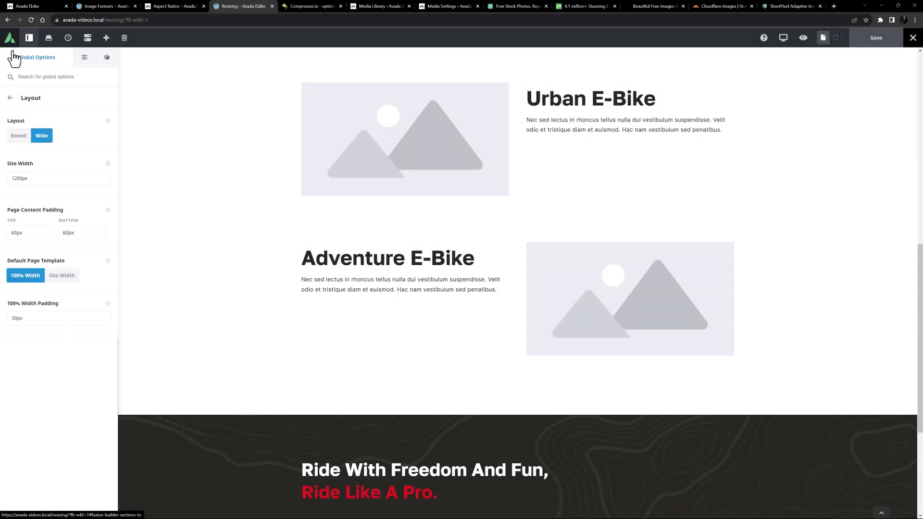
mouse_move(317, 172)
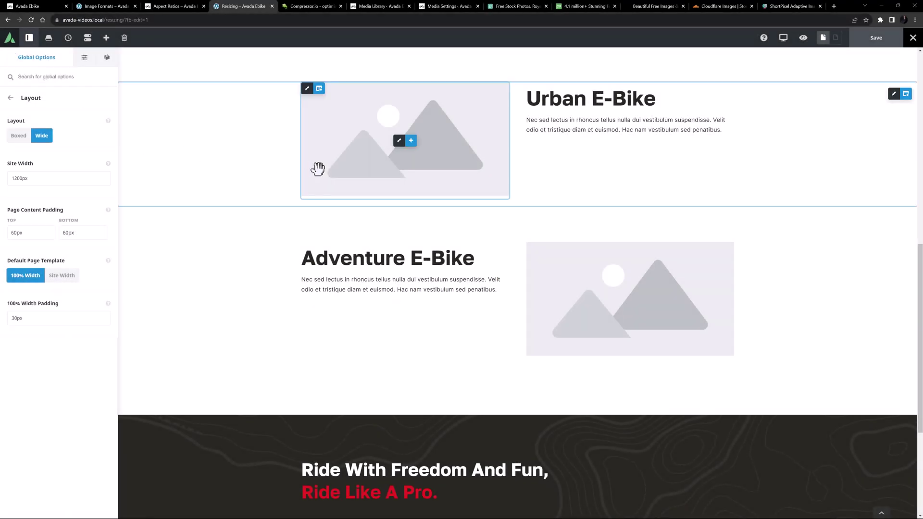
left_click(399, 141)
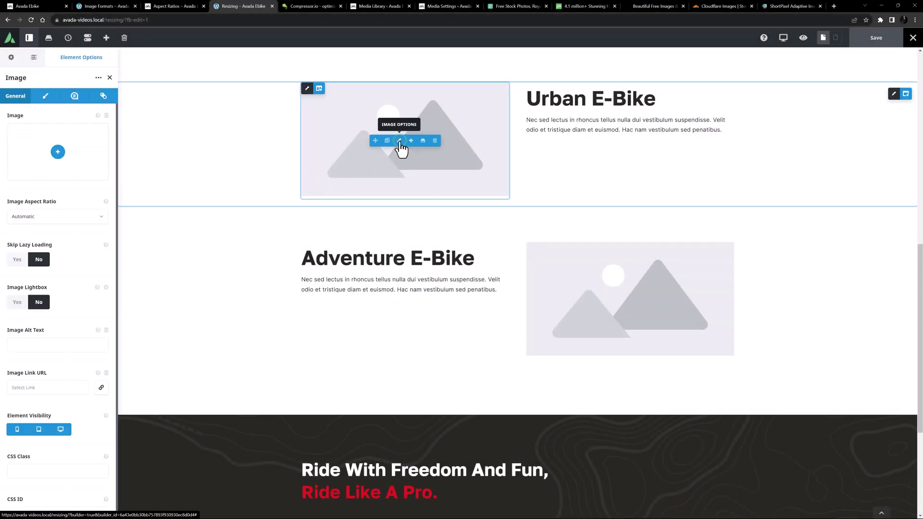
left_click(57, 151)
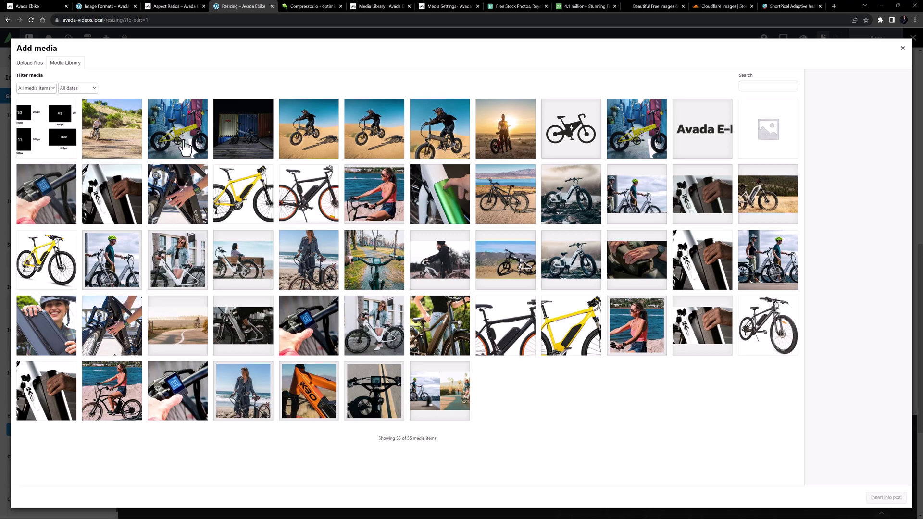
left_click(180, 147)
left_click(868, 416)
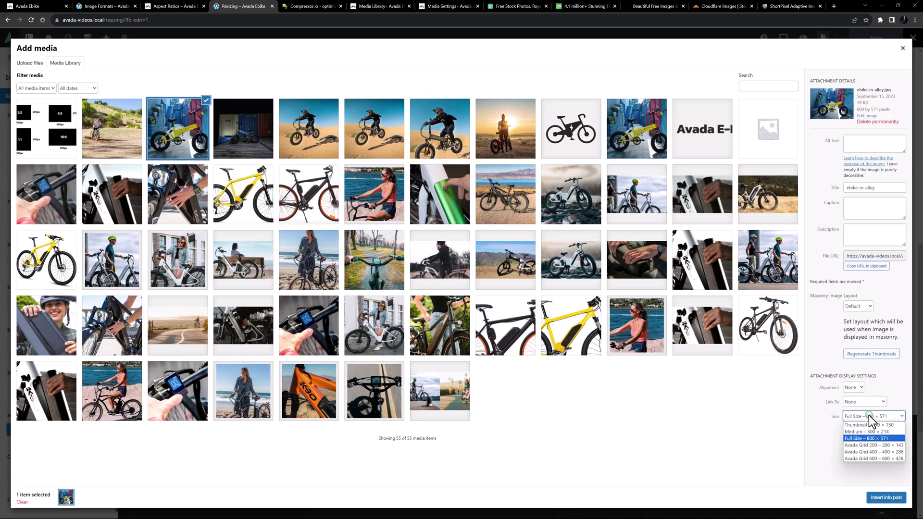
left_click(872, 457)
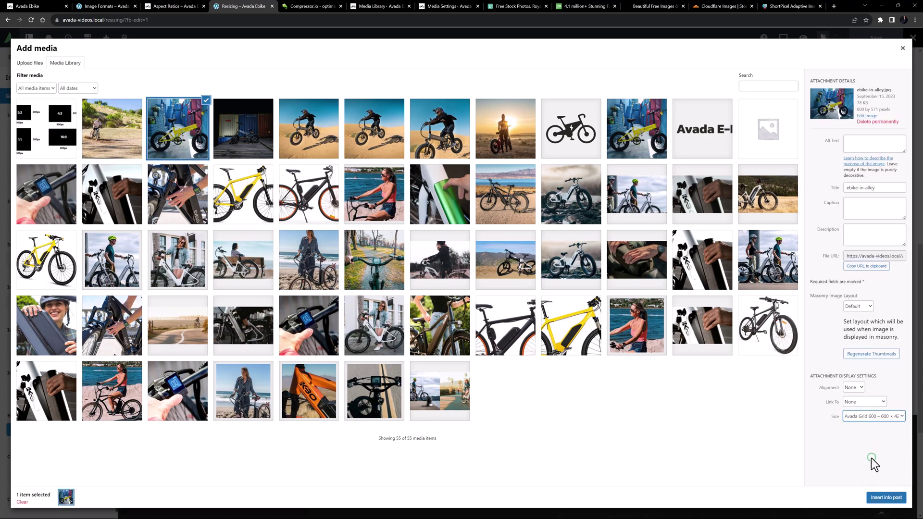
left_click(875, 498)
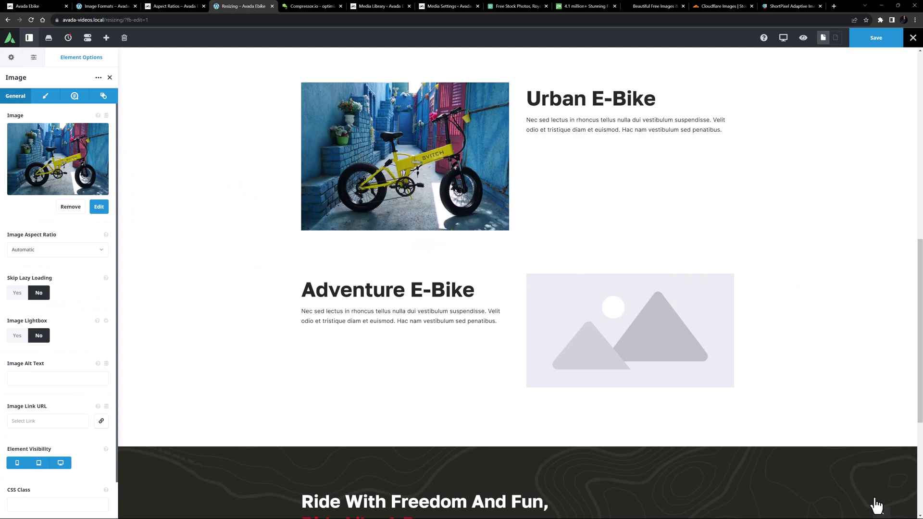
scroll(820, 323, "up", 10)
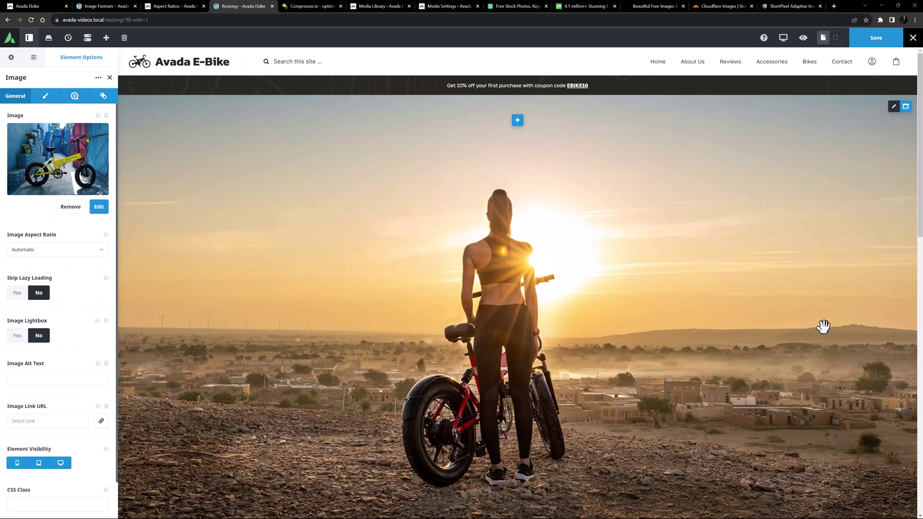
- Preview the Resizing page full-width without the builder's editing tools
left_click(802, 38)
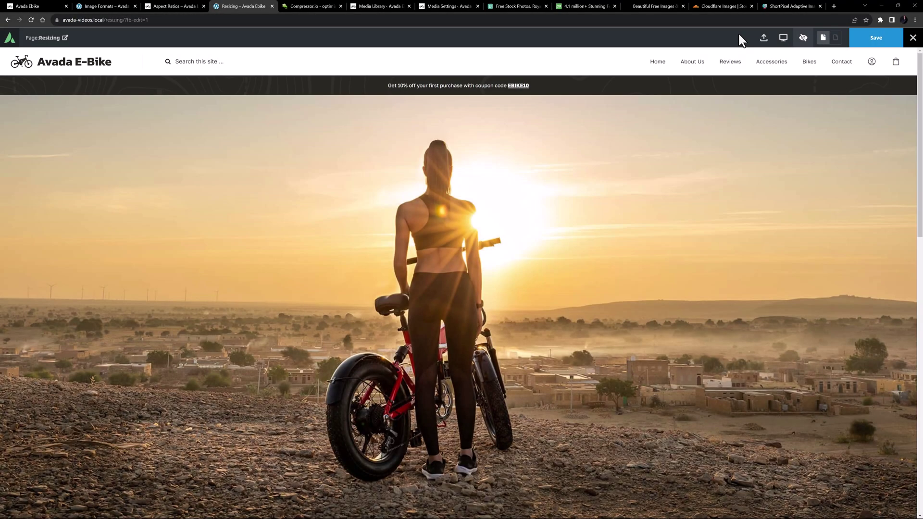
- Exit preview, look over the Logo > Favicon global options, then close the options sidebar
left_click(802, 38)
left_click(10, 57)
left_click(13, 188)
left_click(22, 224)
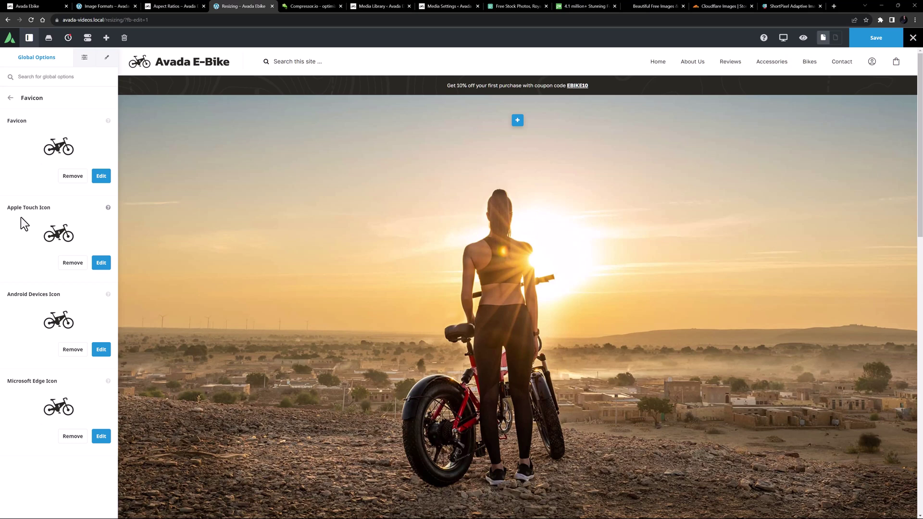
left_click(29, 38)
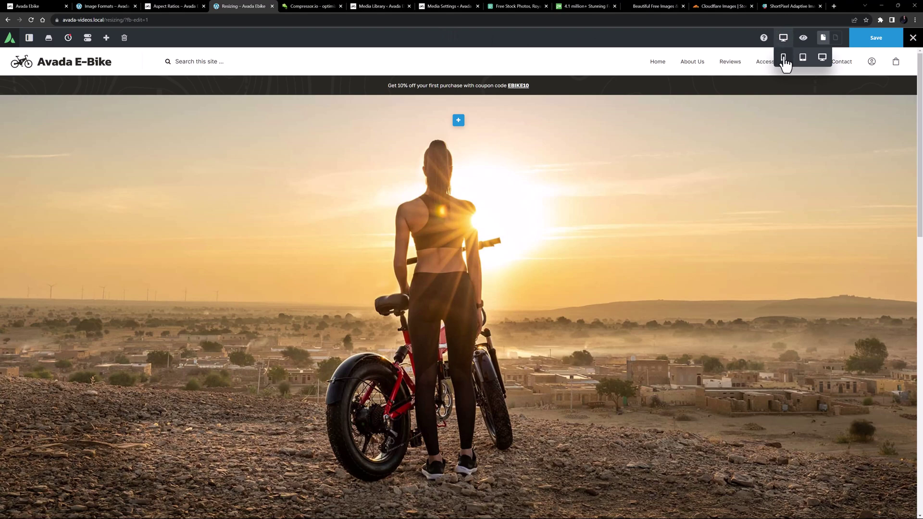
- View the page at Mobile width, return to Desktop width, then go to Compressor.io
left_click(784, 57)
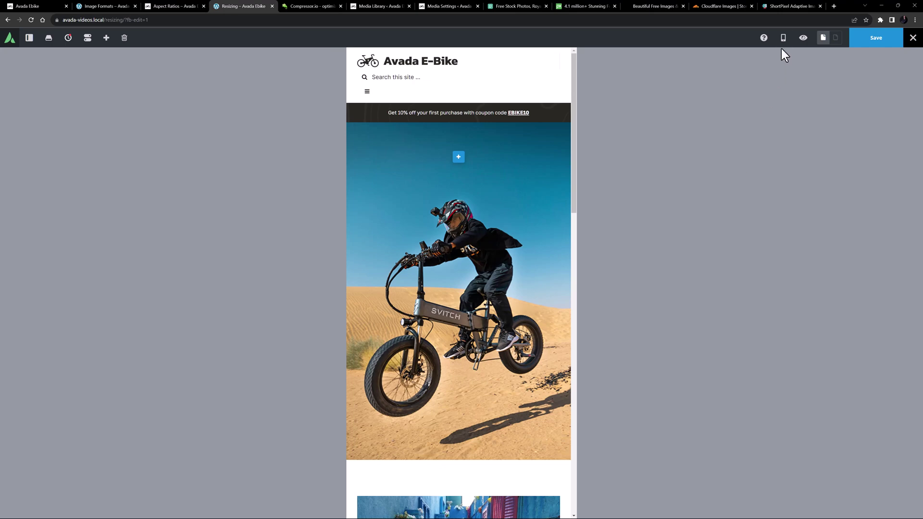
mouse_move(781, 38)
left_click(820, 58)
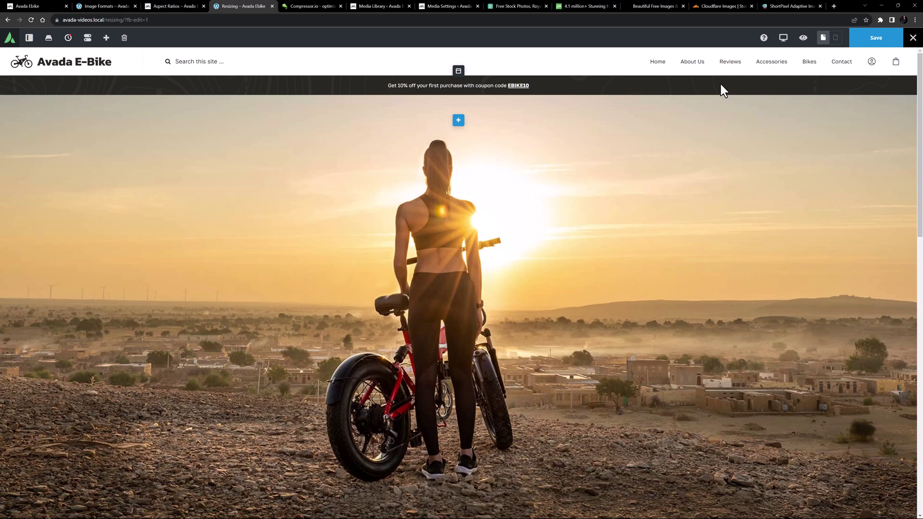
left_click(310, 5)
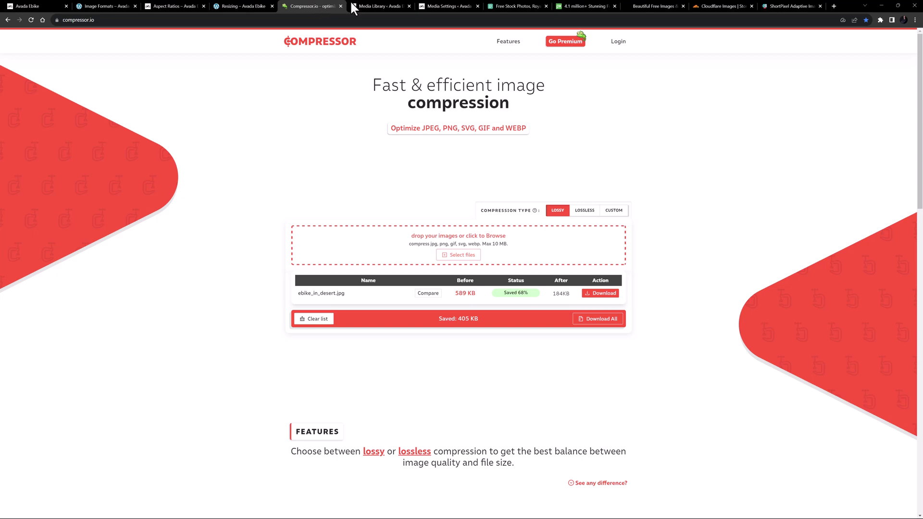
- Go to the Media Library to see ebike-in-desert.jpg's details at 184 KB
left_click(373, 8)
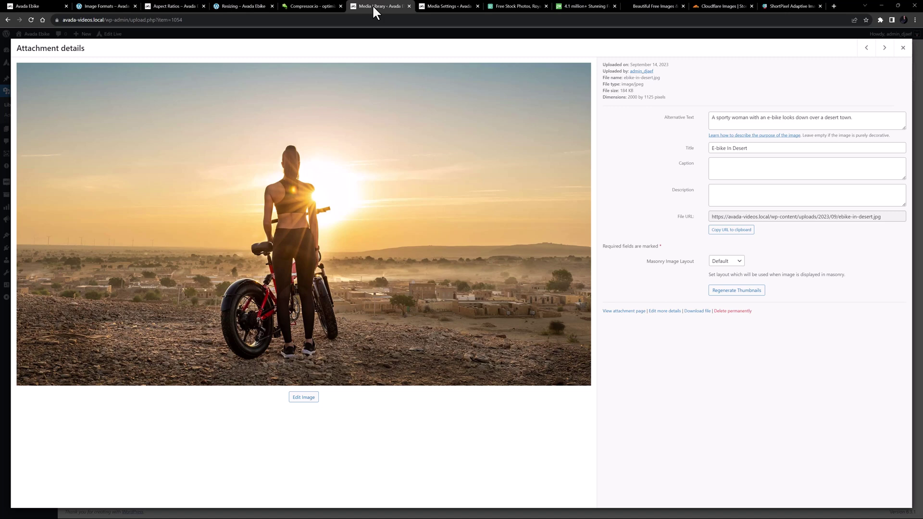
- Switch to the Media Settings page to view the site's image size settings
left_click(432, 6)
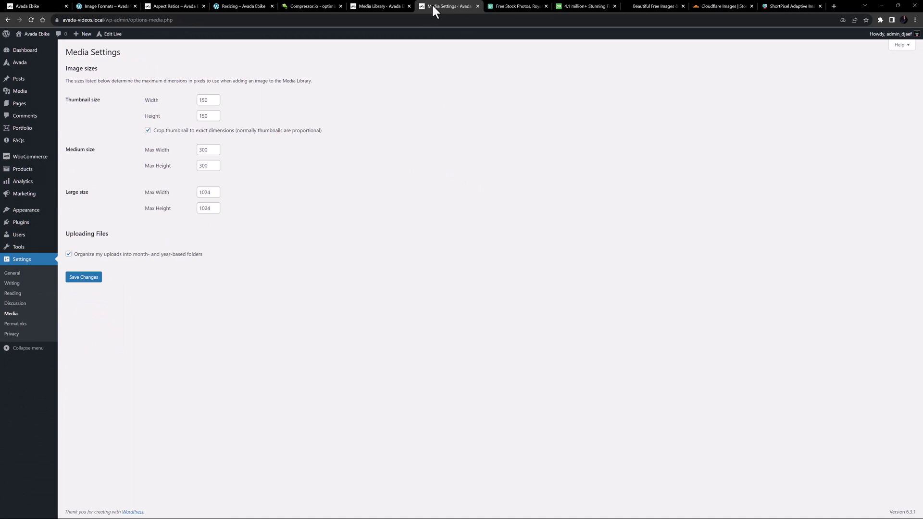
- Return to the ebike-in-desert.jpg attachment details, 2000 × 1125 pixels and 184 KB
left_click(386, 6)
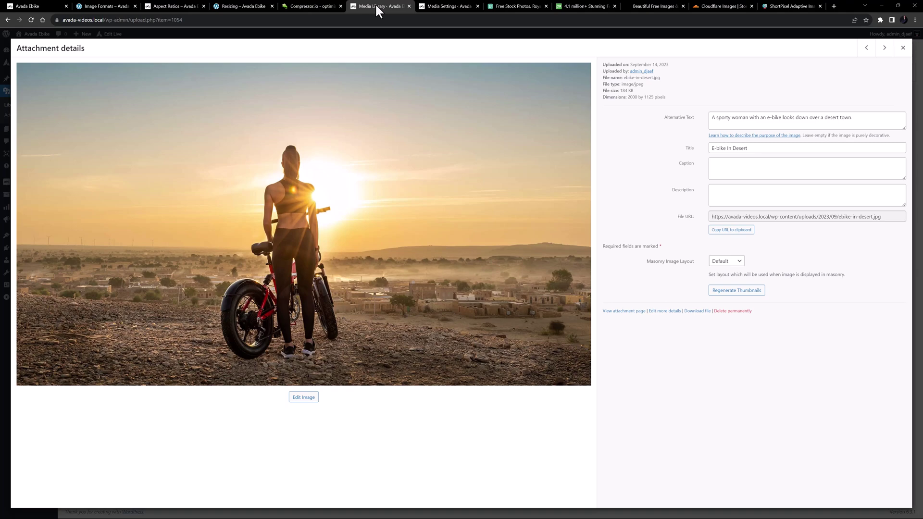
- Return to the Resizing page and scroll down to the Adventure E-Bike section
left_click(258, 6)
scroll(460, 249, "down", 4)
scroll(461, 249, "down", 8)
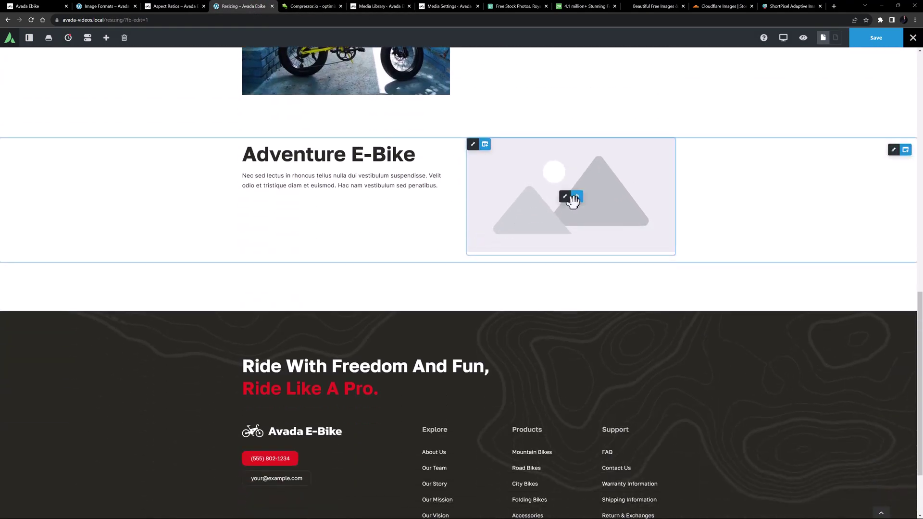
- Insert the downhill e-bike photo at Full Size (1200 × 800) in Adventure E-Bike, then open Image Formats
left_click(567, 198)
left_click(58, 152)
left_click(111, 144)
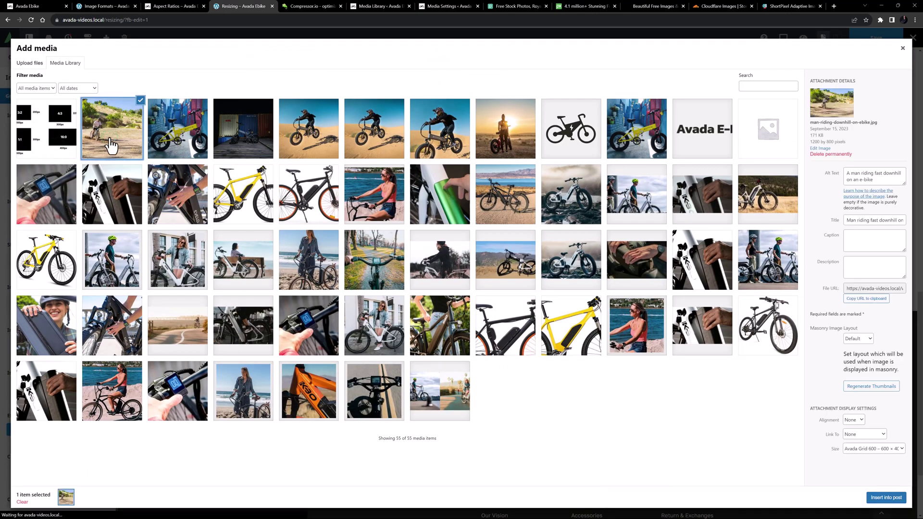
left_click(855, 449)
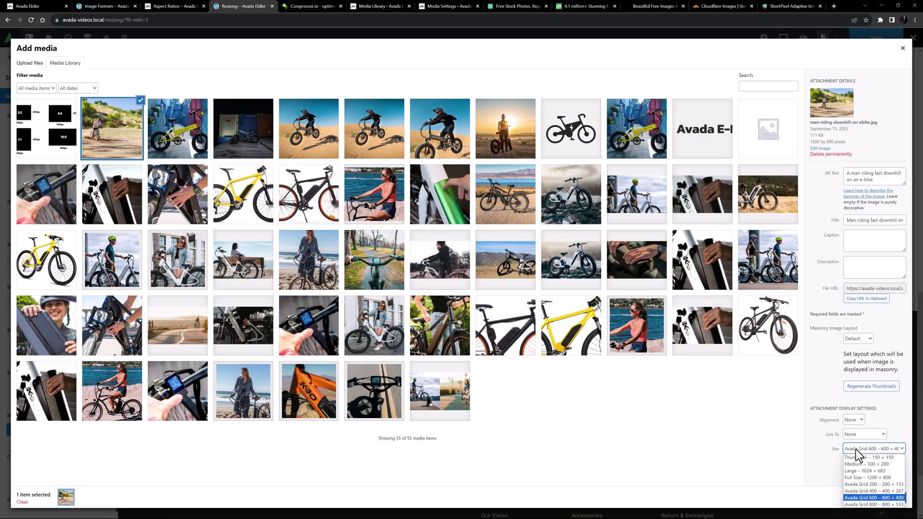
left_click(860, 477)
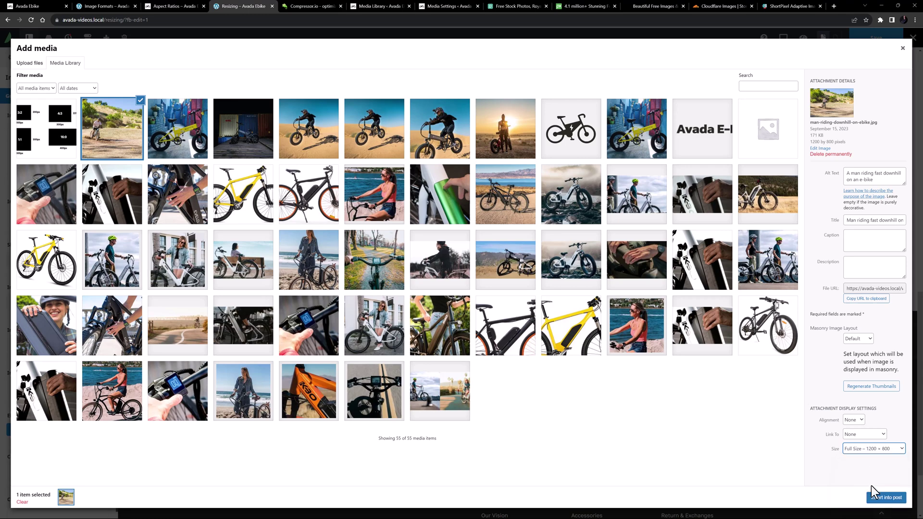
left_click(885, 497)
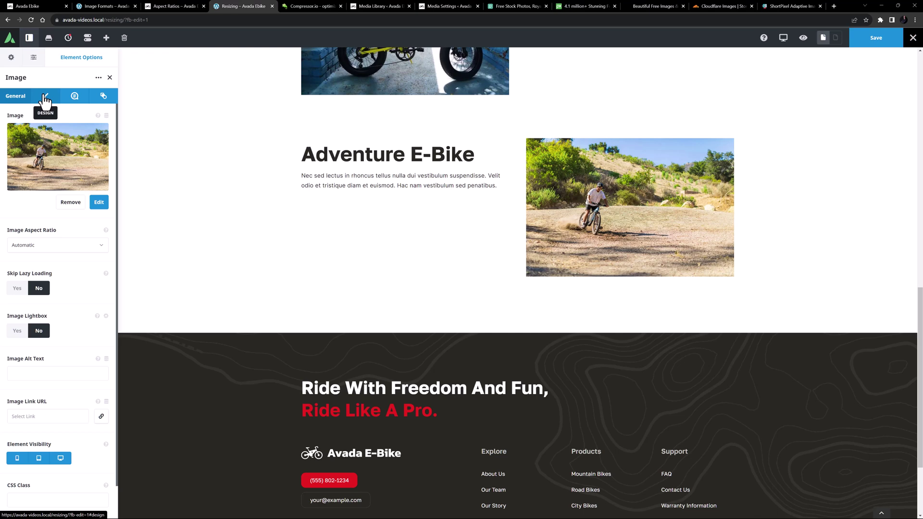
left_click(92, 6)
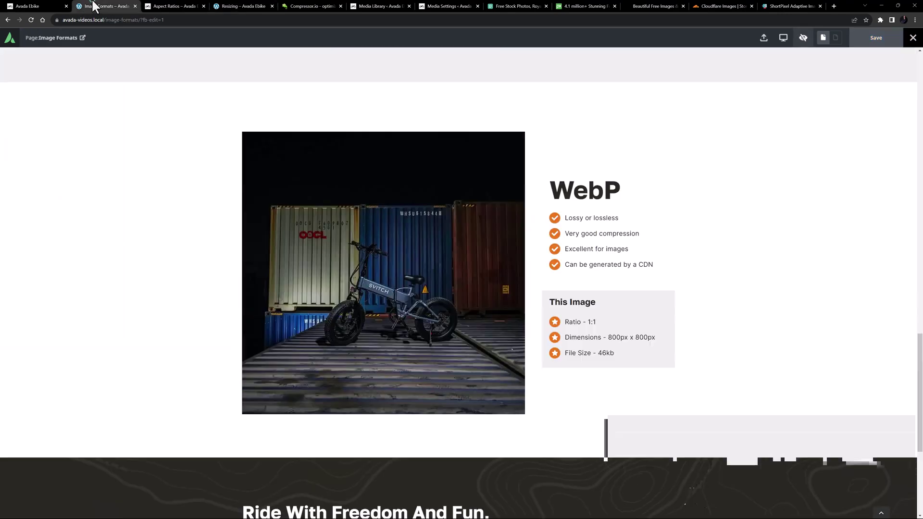
- Scroll back up to the JPG example on Image Formats, then switch to the Pexels site
scroll(869, 355, "up", 20)
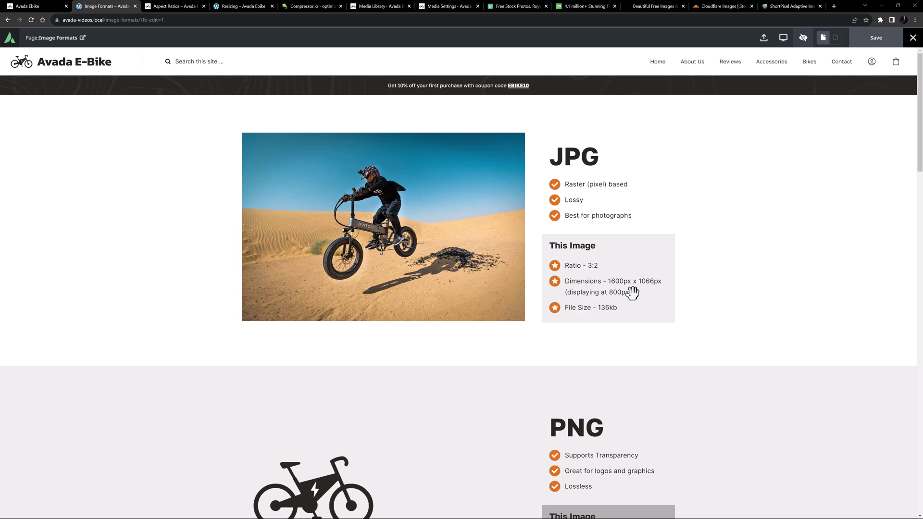
left_click(522, 6)
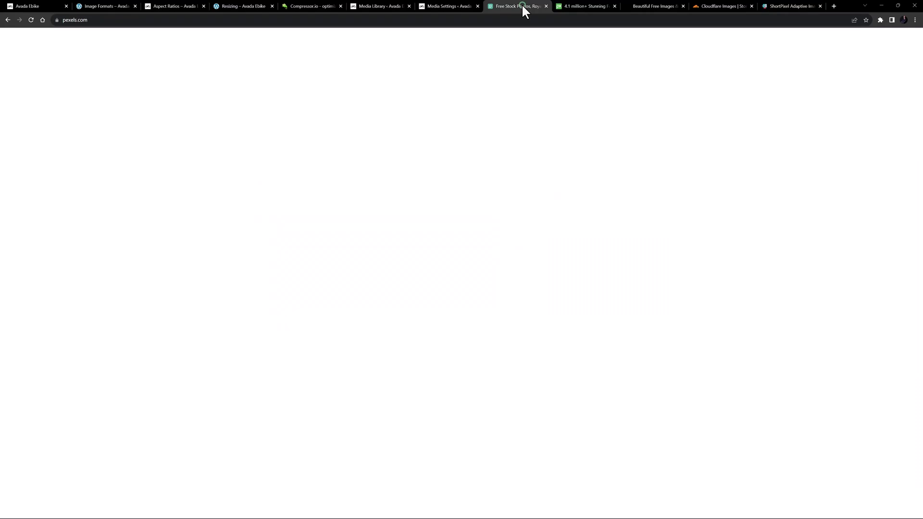
- Glance at the Pixabay, Unsplash, Cloudflare Images and ShortPixel tabs, ending on the Avada E-Bike homepage
left_click(594, 5)
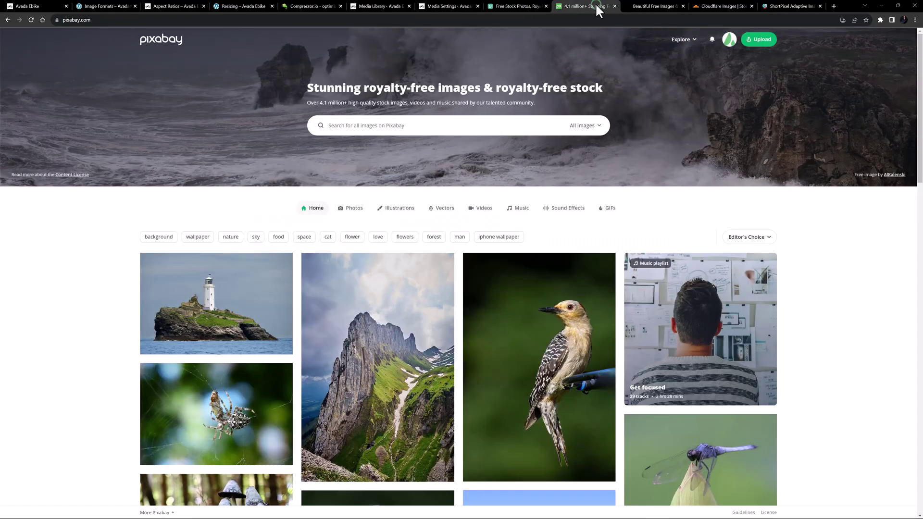
left_click(641, 4)
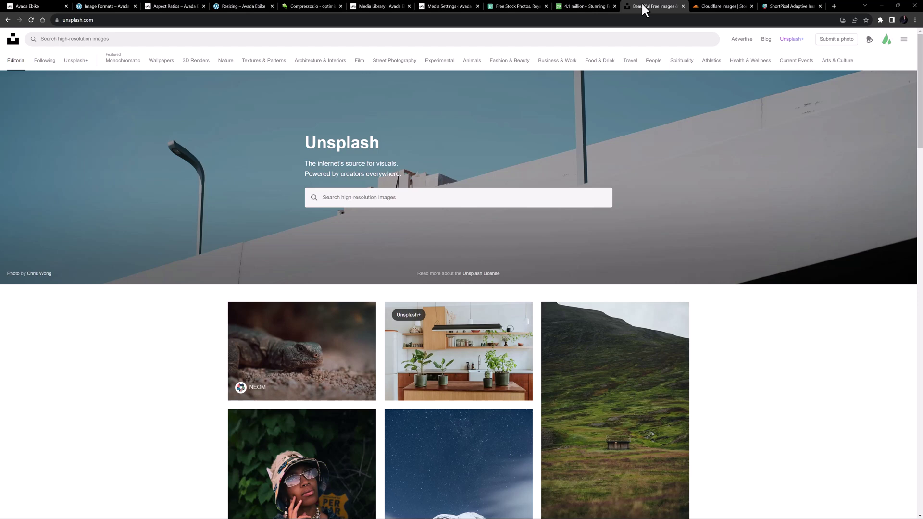
left_click(720, 6)
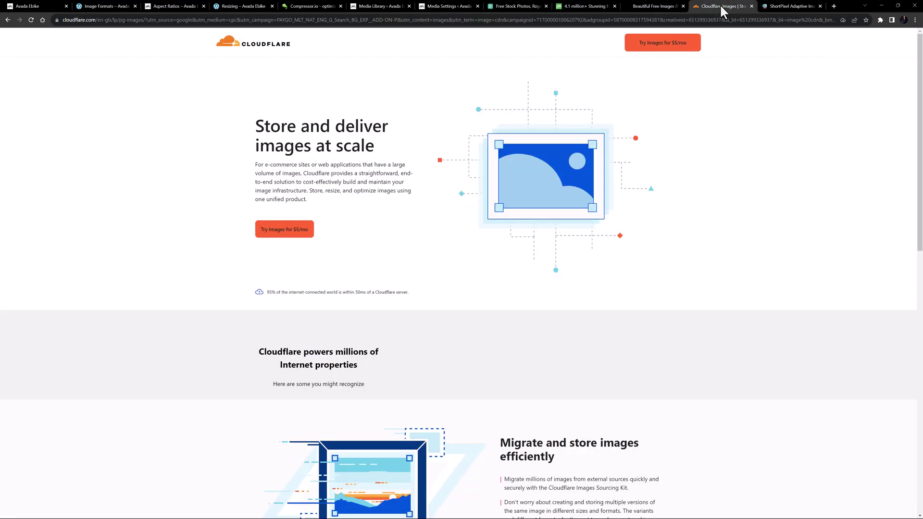
left_click(779, 6)
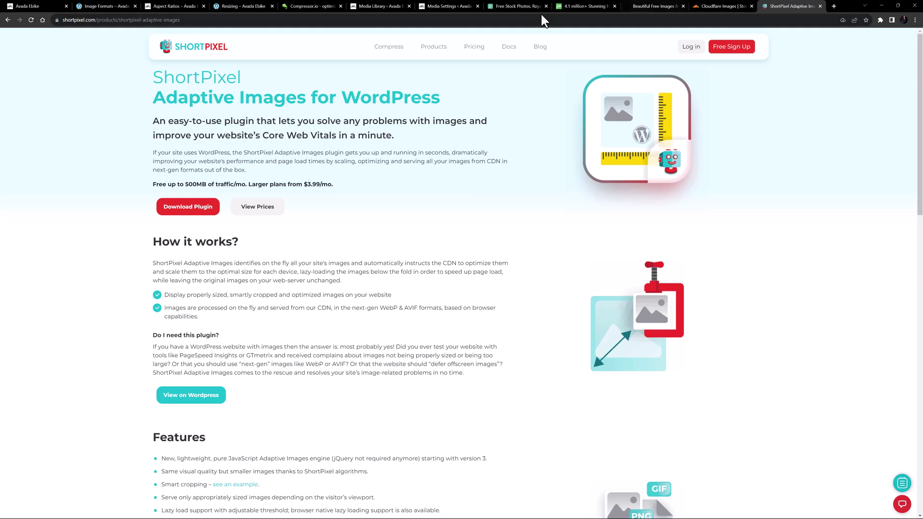
left_click(40, 6)
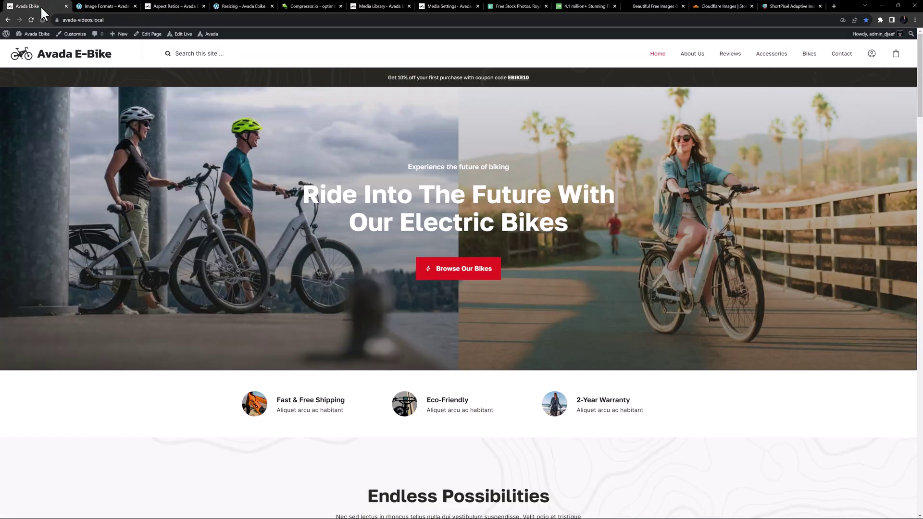